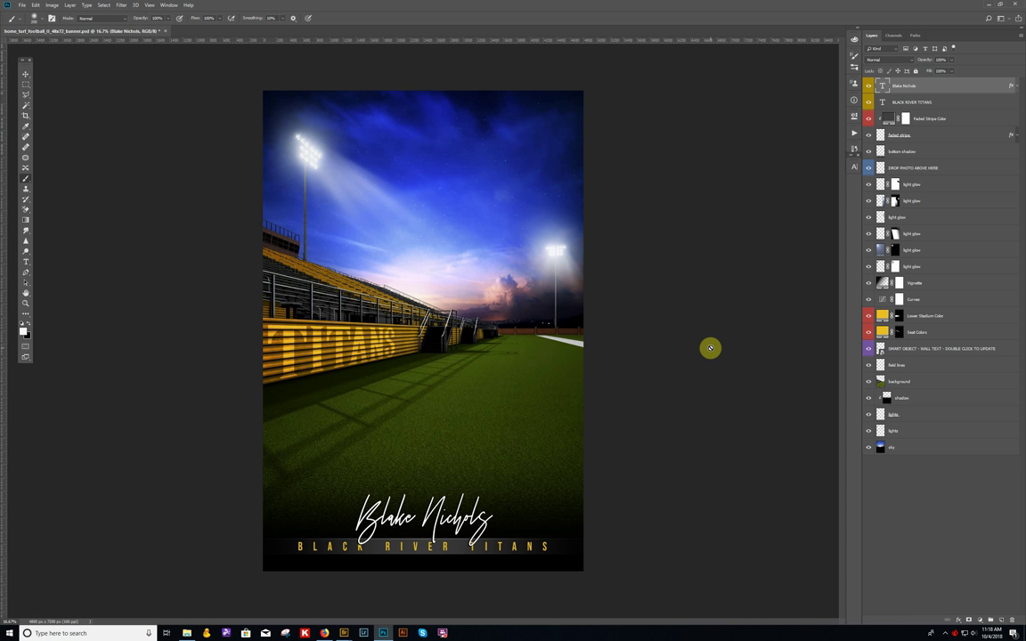
Without resampling, enter width 36 and height 60 inches, giving 40 x 60 inches at 120 ppi
left_click(53, 5)
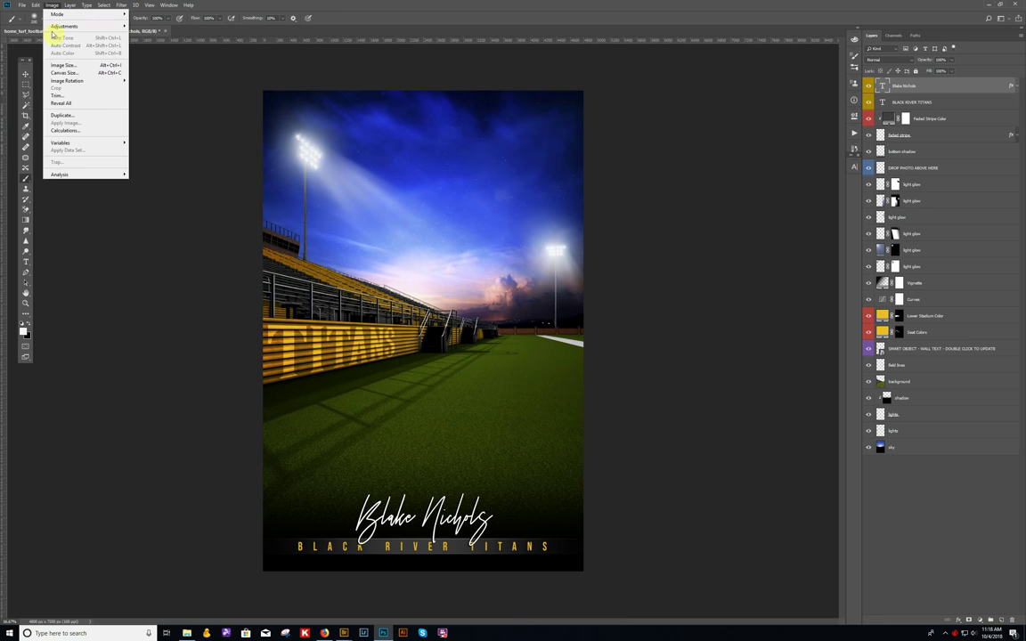
left_click(59, 65)
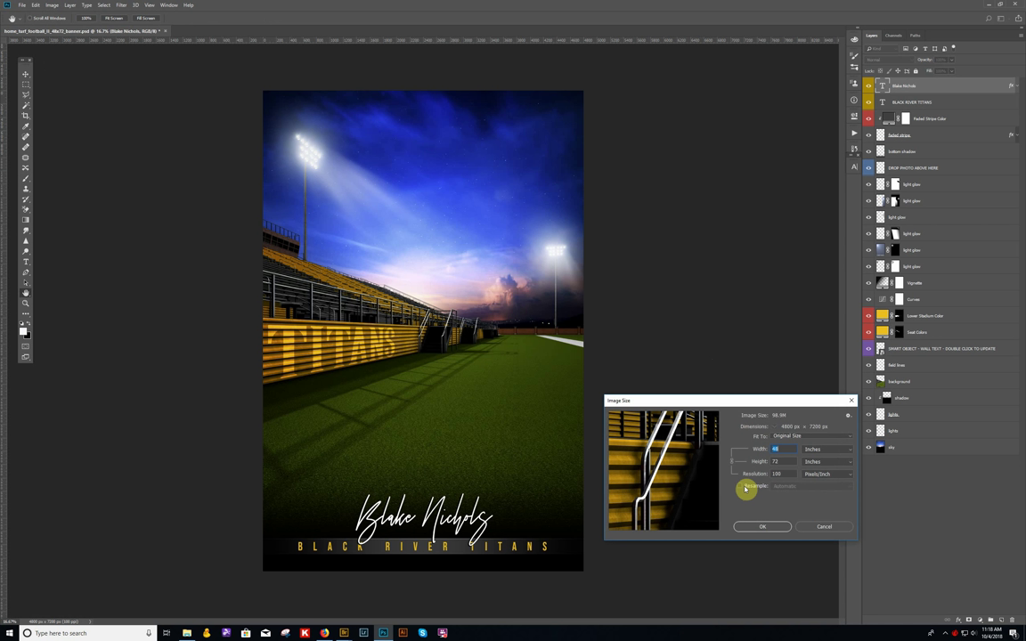
left_click(776, 449)
left_click(767, 449)
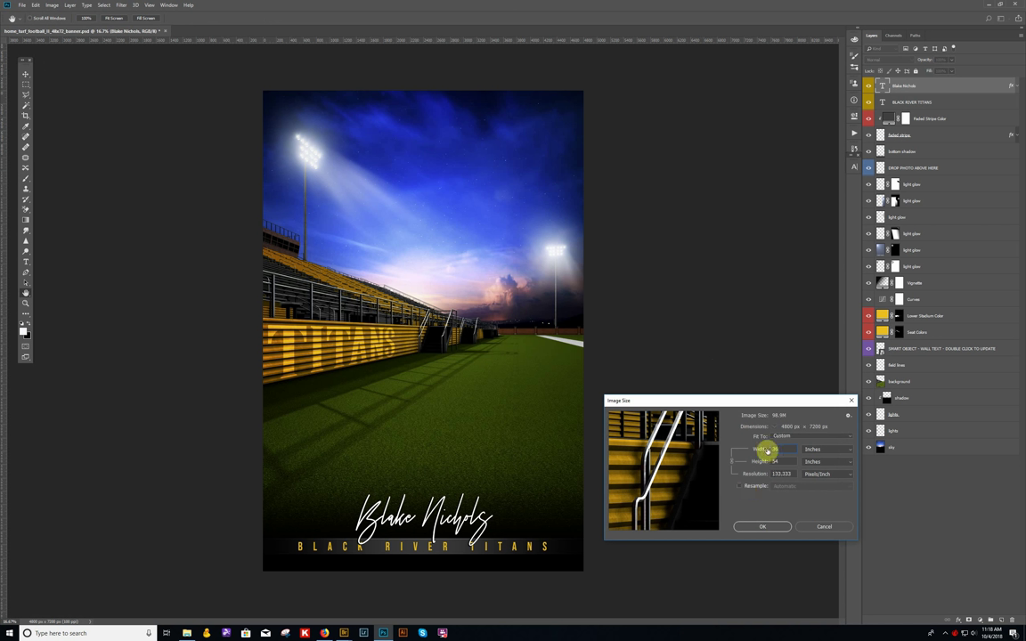
type("36")
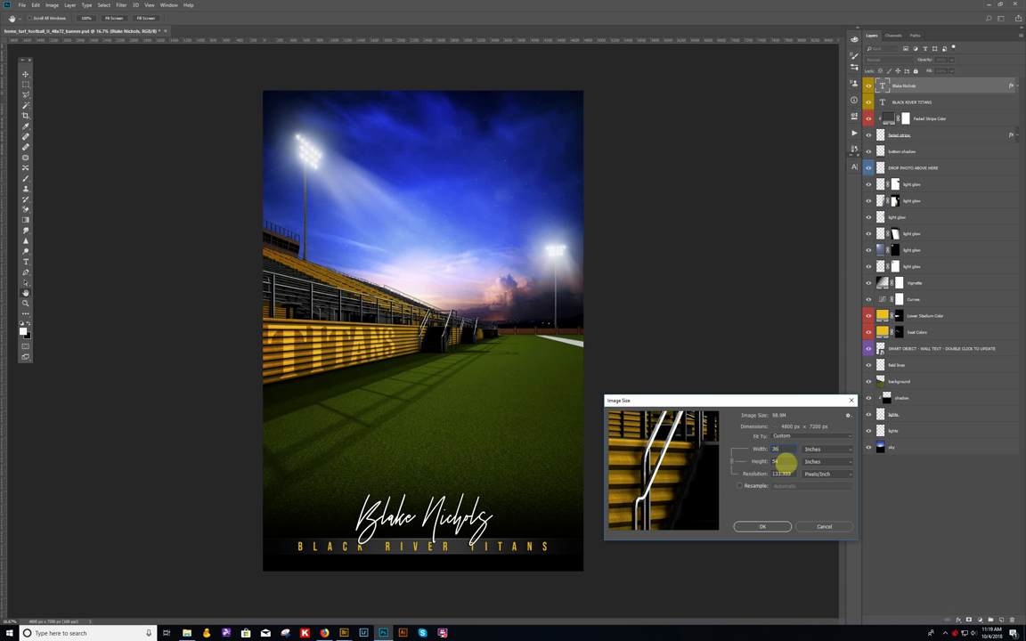
left_click(759, 462)
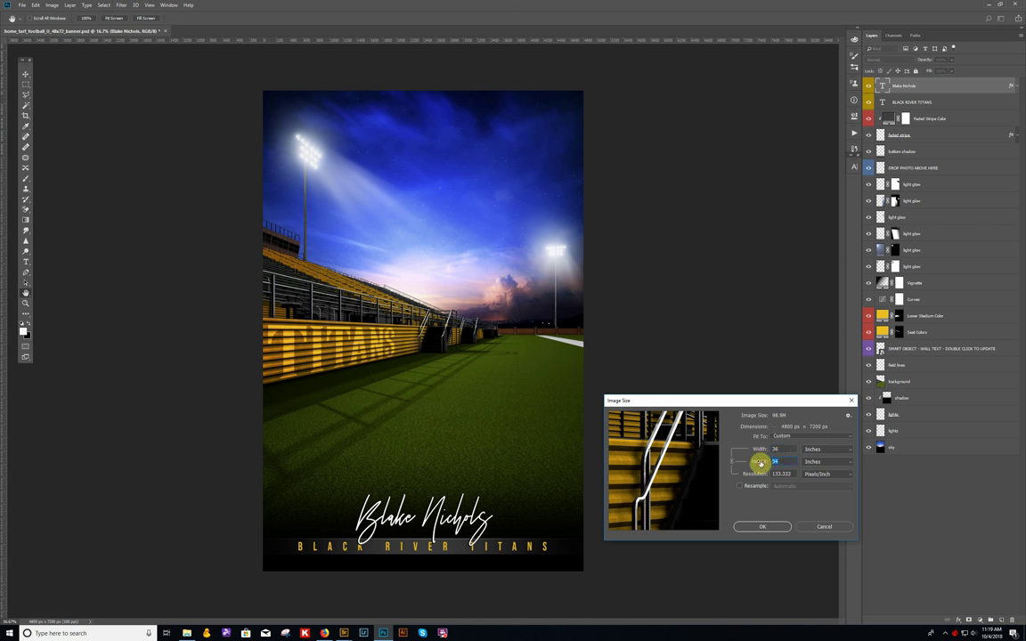
type("60")
left_click(778, 450)
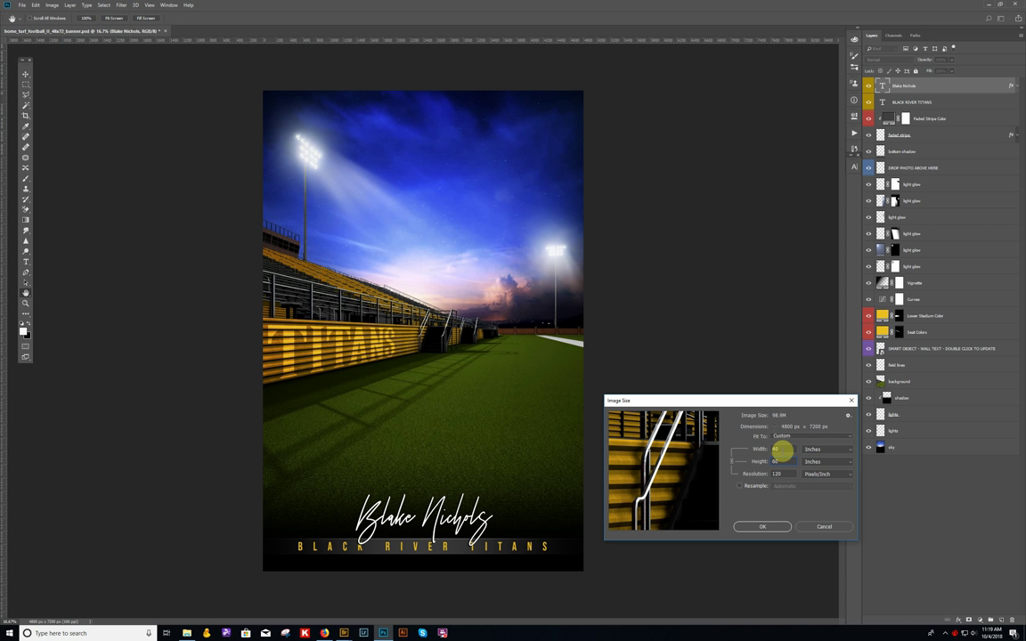
left_click(761, 526)
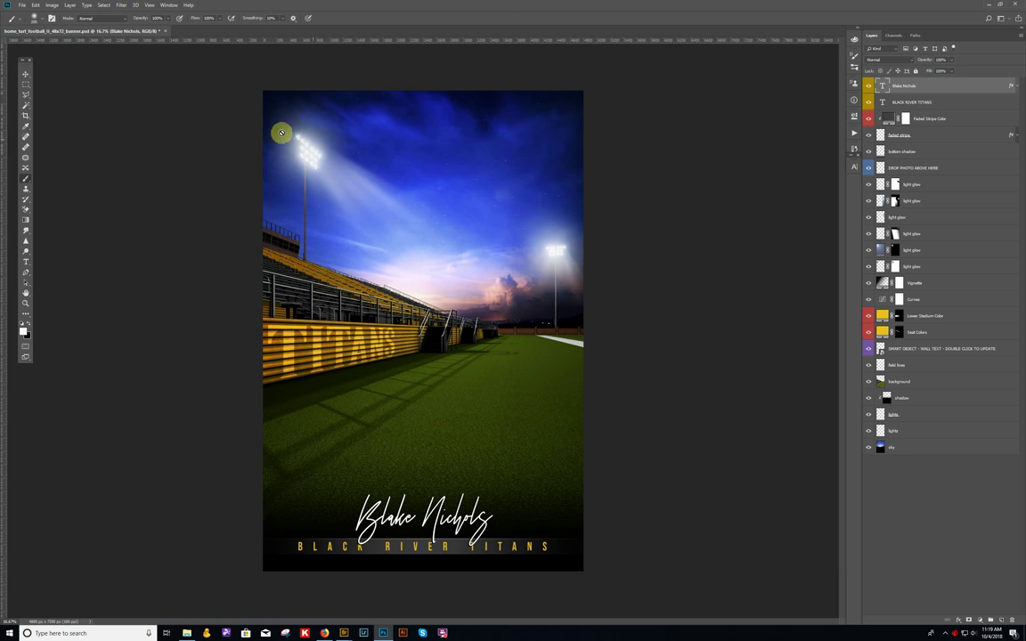
Set the canvas width to 36 inches and accept clipping the banner's sides
left_click(53, 7)
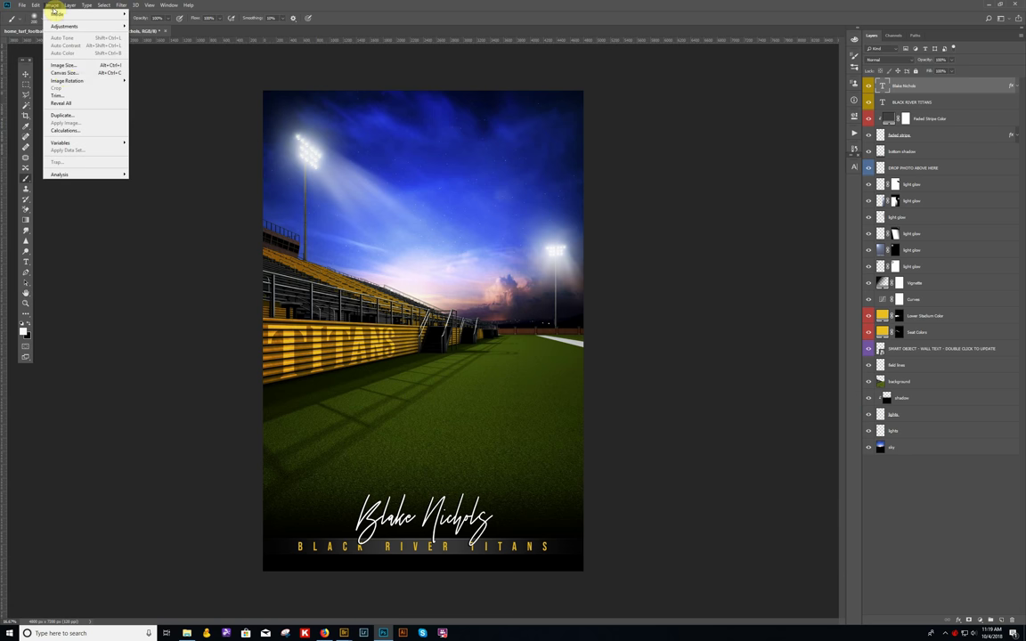
left_click(62, 73)
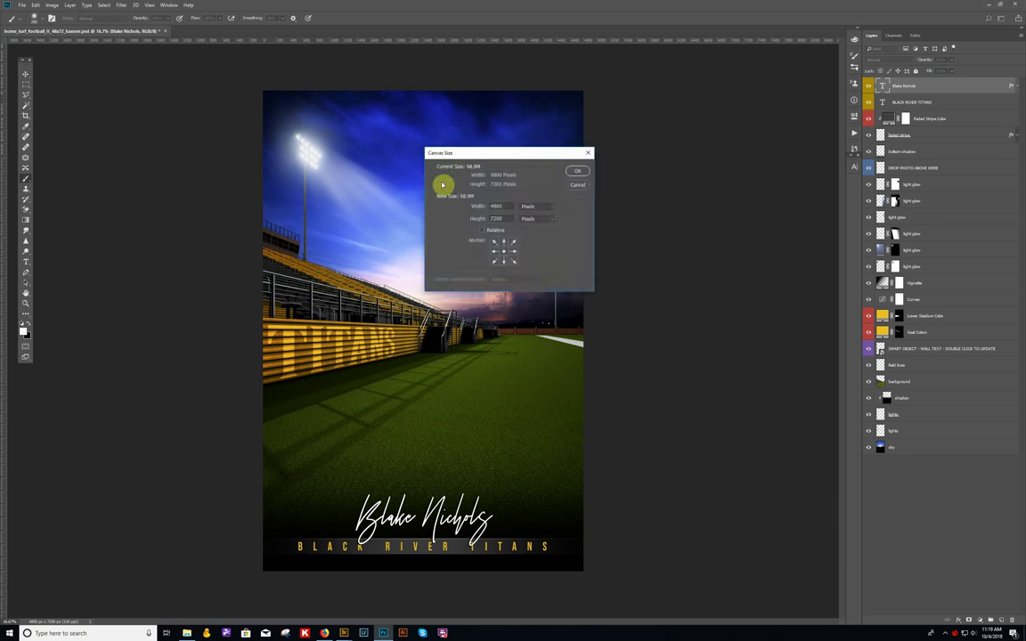
left_click(534, 206)
left_click(527, 229)
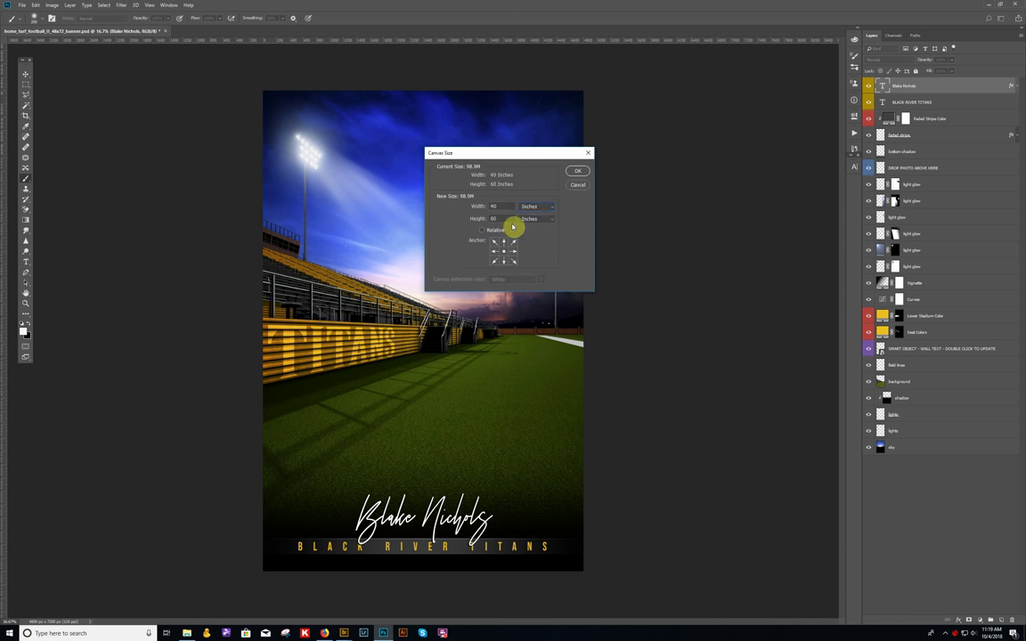
left_click_drag(500, 205, 479, 205)
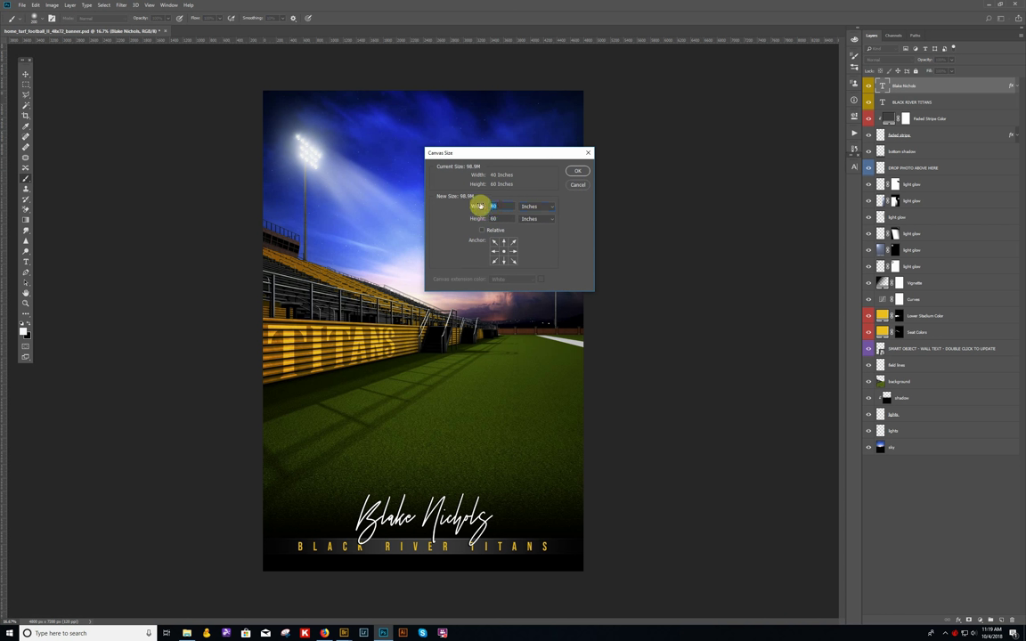
type("36")
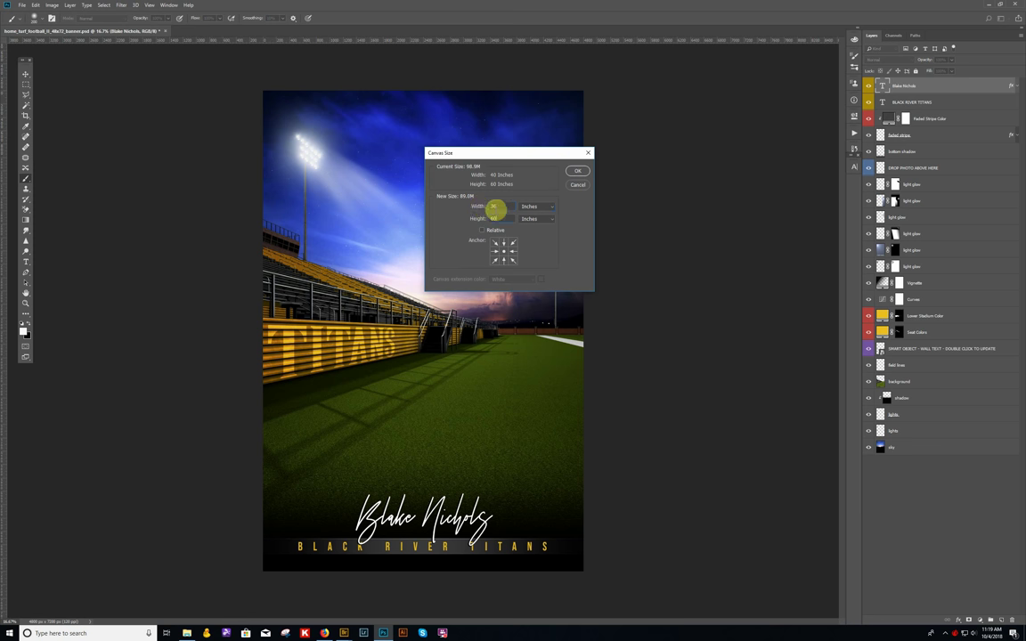
left_click(578, 171)
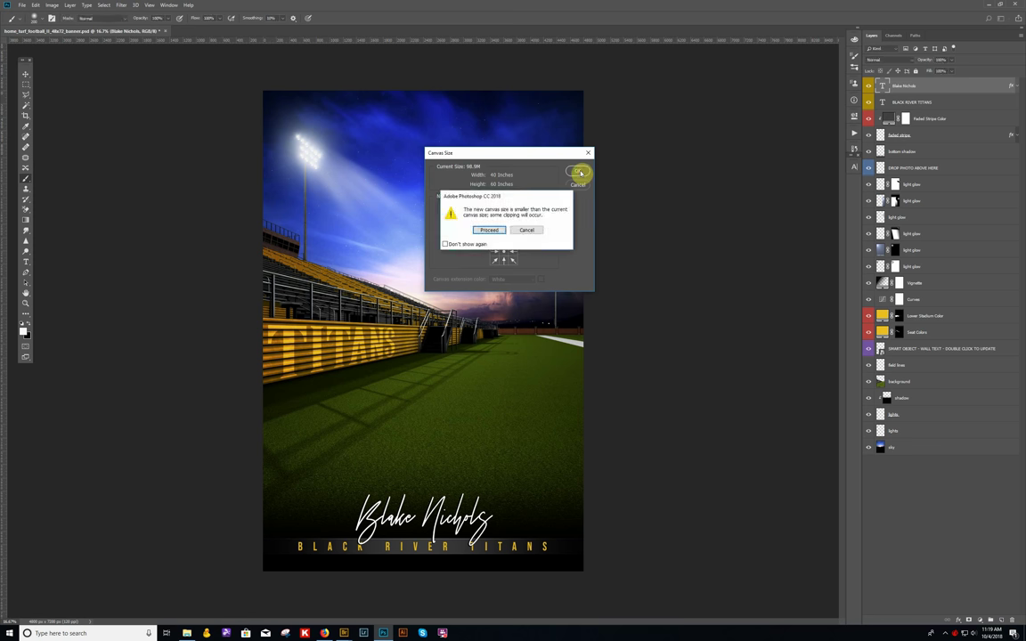
left_click(490, 229)
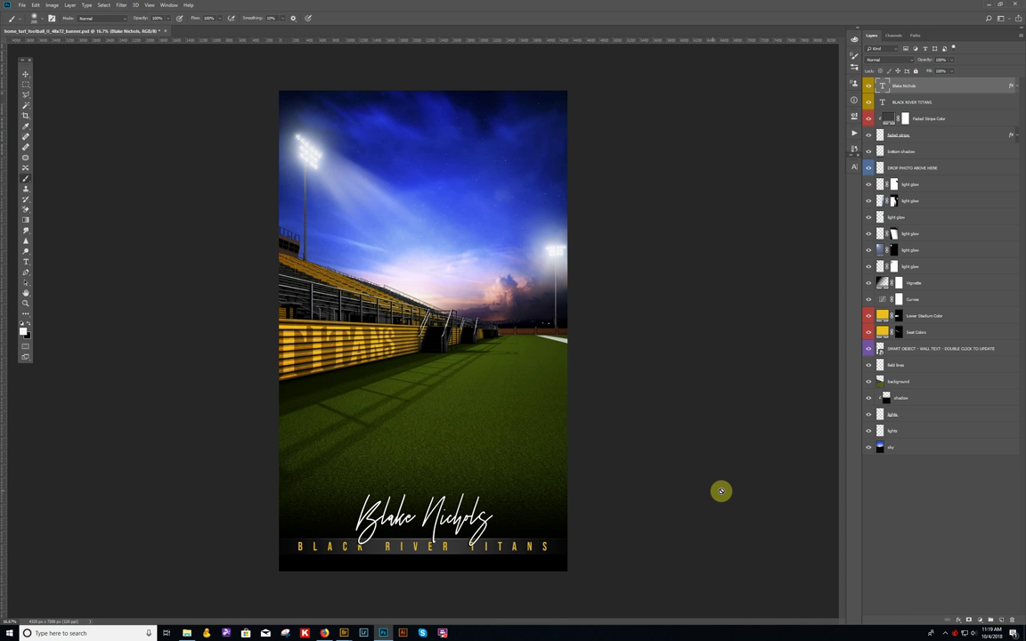
Scale the TITANS wall text smart object to about 64% and nudge it right
left_click(912, 350)
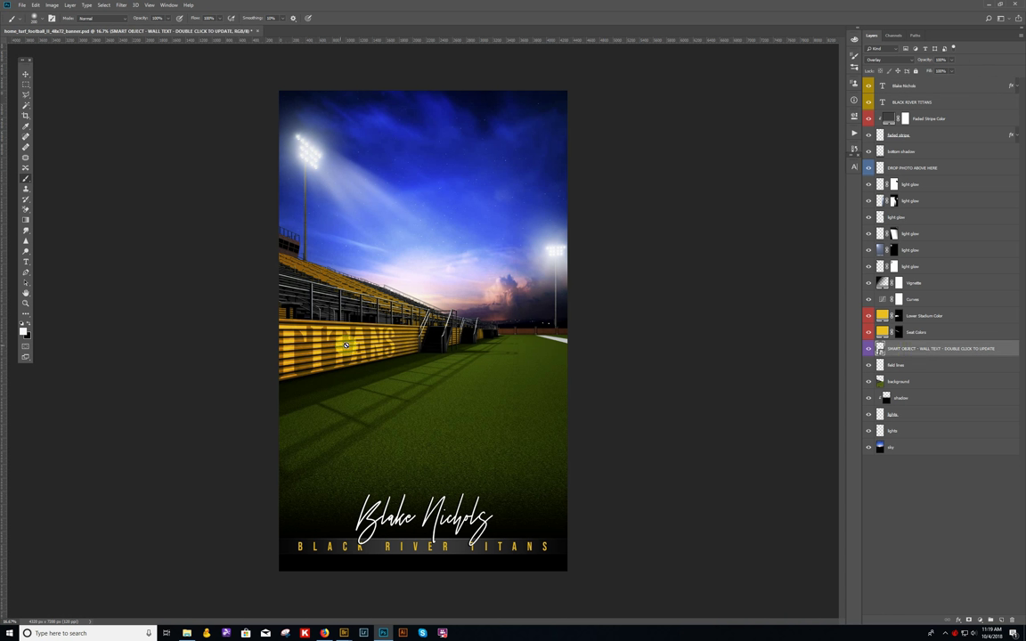
left_click(26, 76)
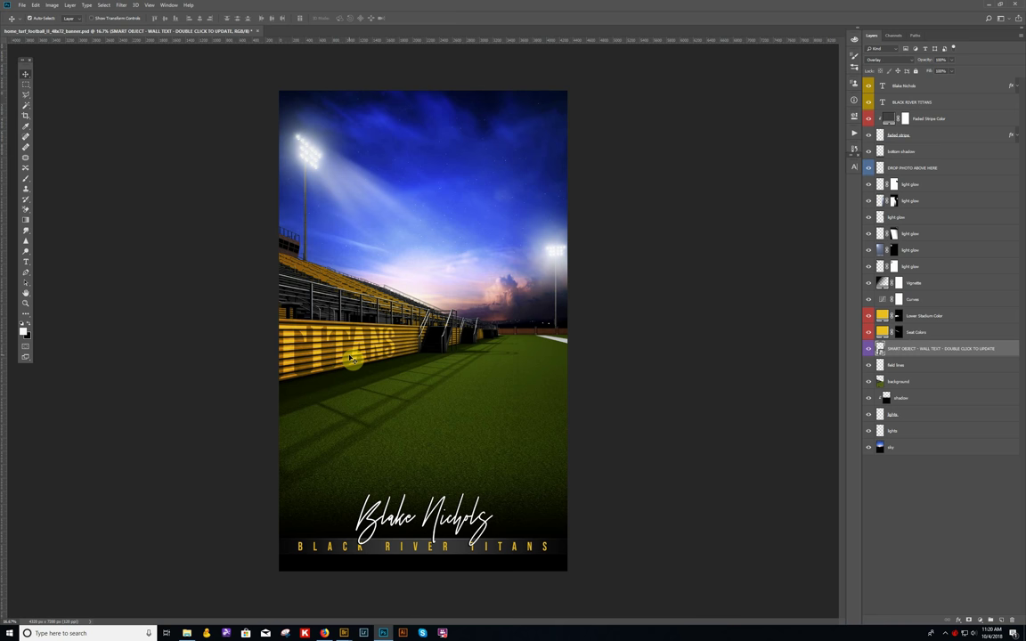
key("ctrl+t")
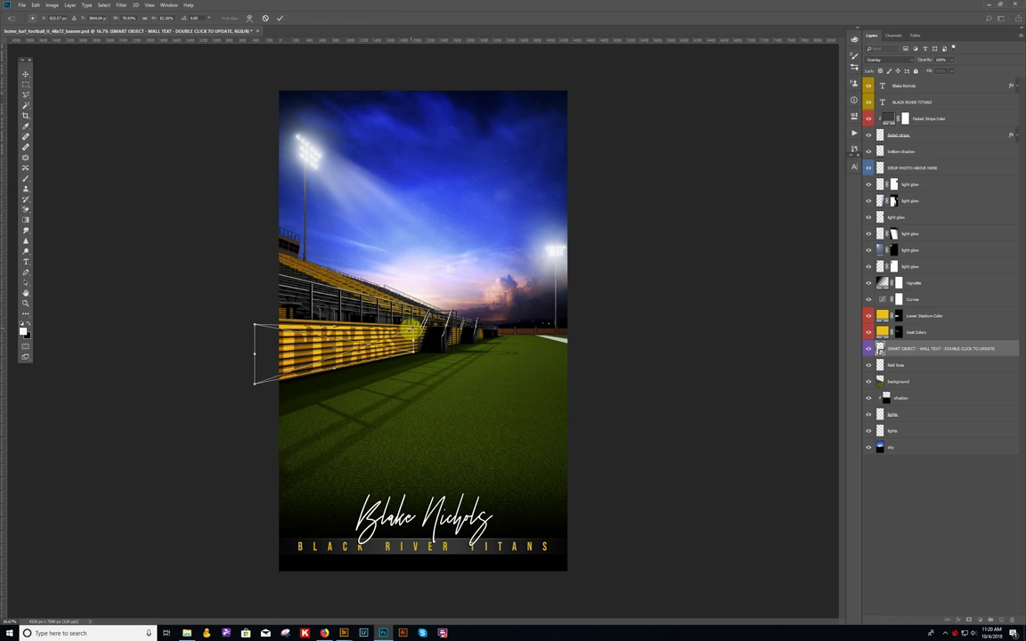
left_click_drag(413, 326, 403, 331)
key("shift+Right")
key("shift+Right")
key("shift+Right")
key("shift+Right")
key("shift+Right")
key("shift+Right")
key("shift+Right")
key("shift+Right")
key("shift+Right")
key("shift+Right")
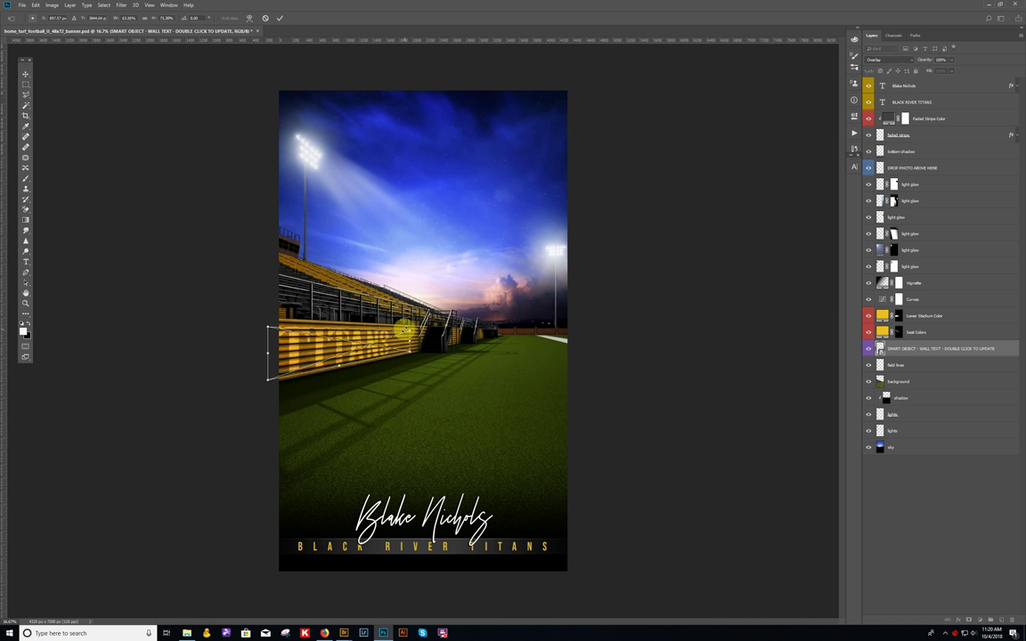
key("shift+Right")
key("shift+Right")
key("shift+Right")
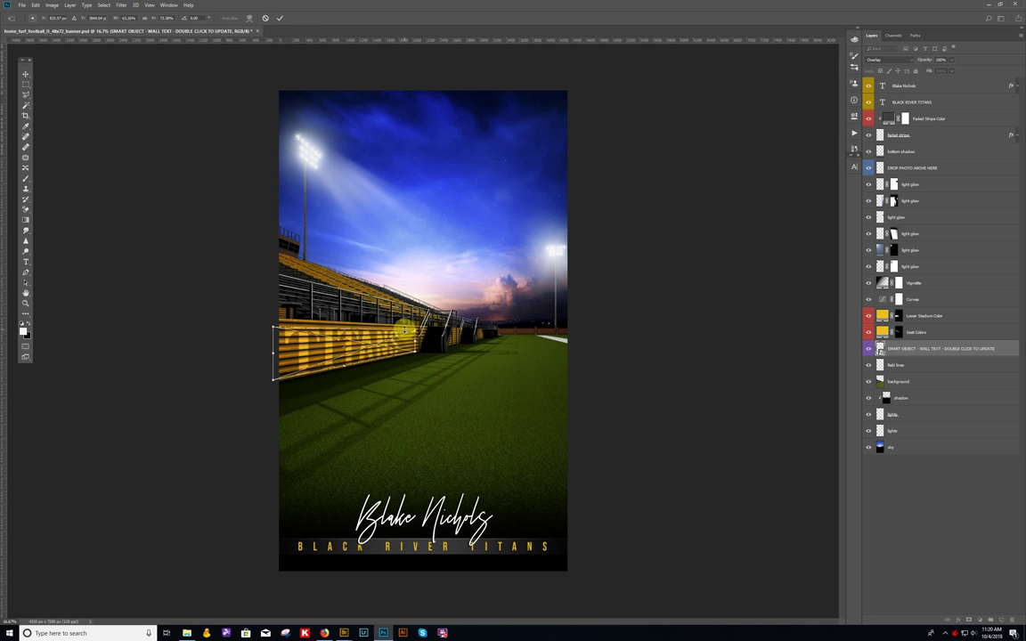
key("Return")
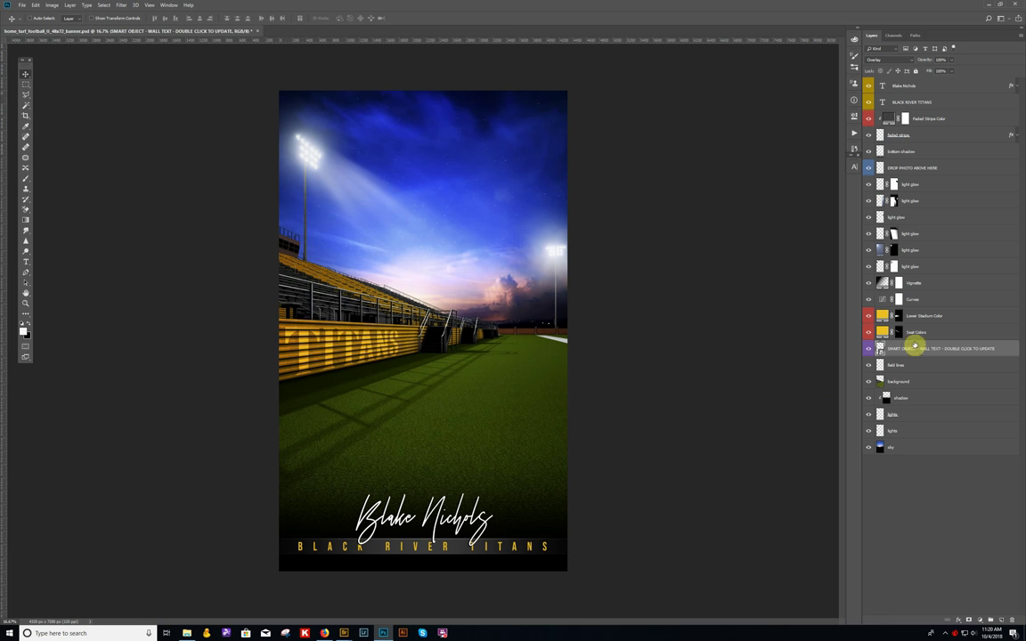
With Resample enabled, change the resolution from 120 to 150 pixels/inch
left_click(52, 6)
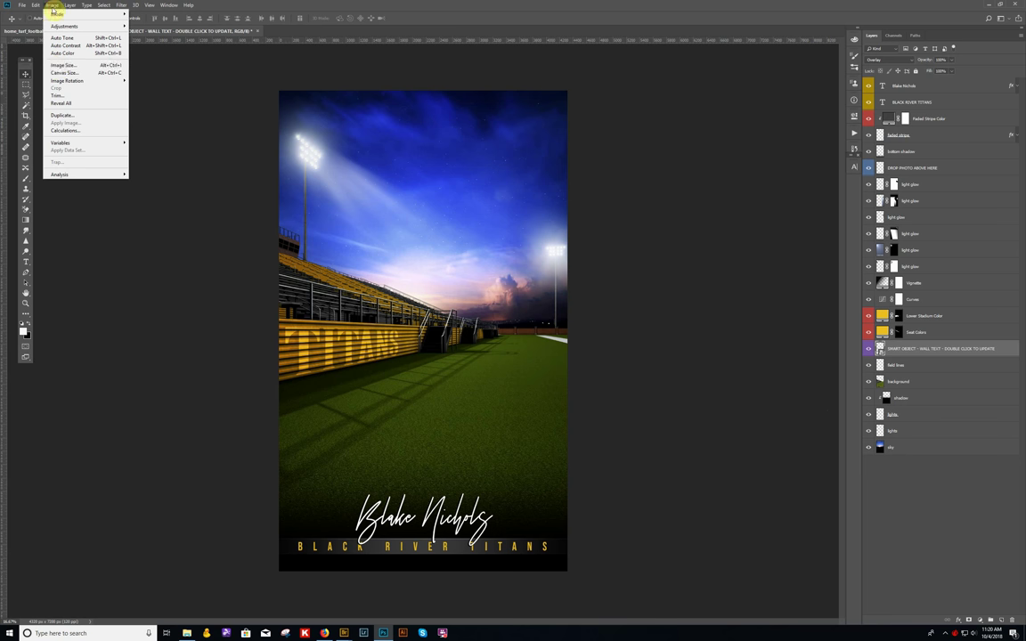
left_click(55, 65)
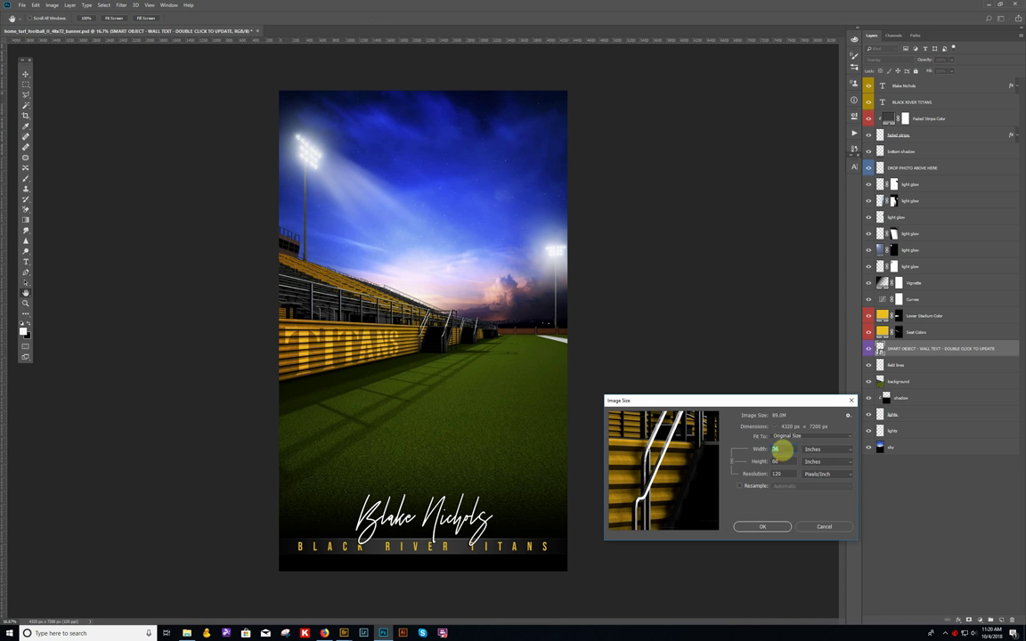
double_click(776, 449)
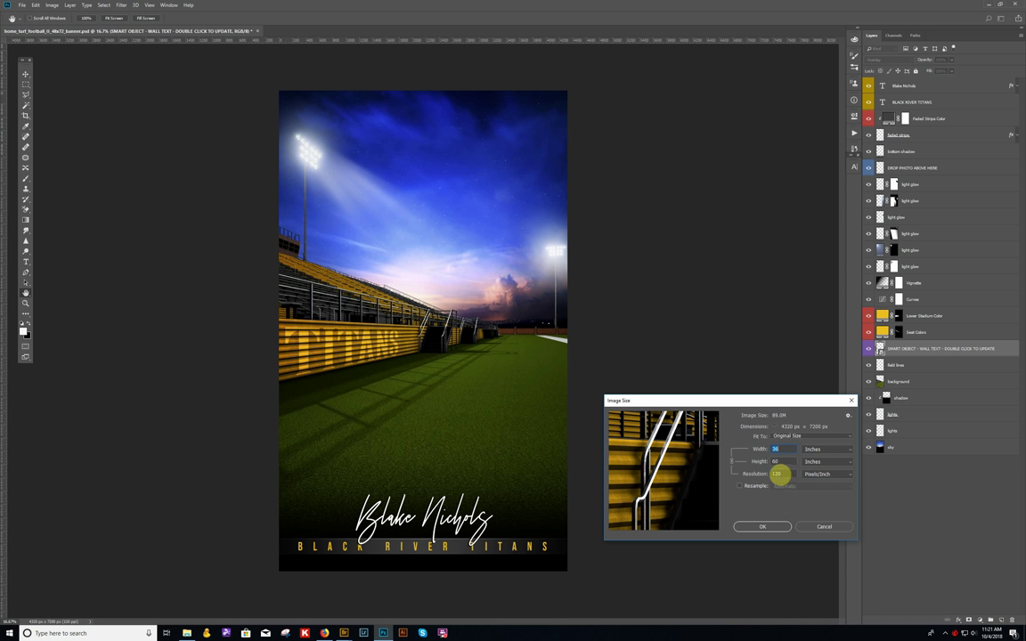
left_click(740, 486)
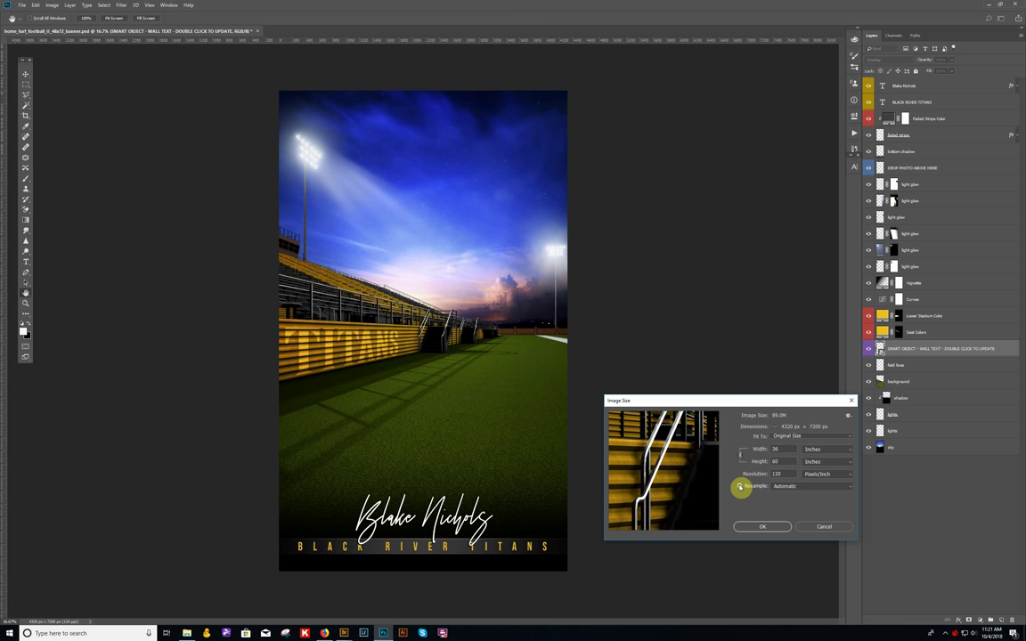
left_click_drag(782, 474, 755, 474)
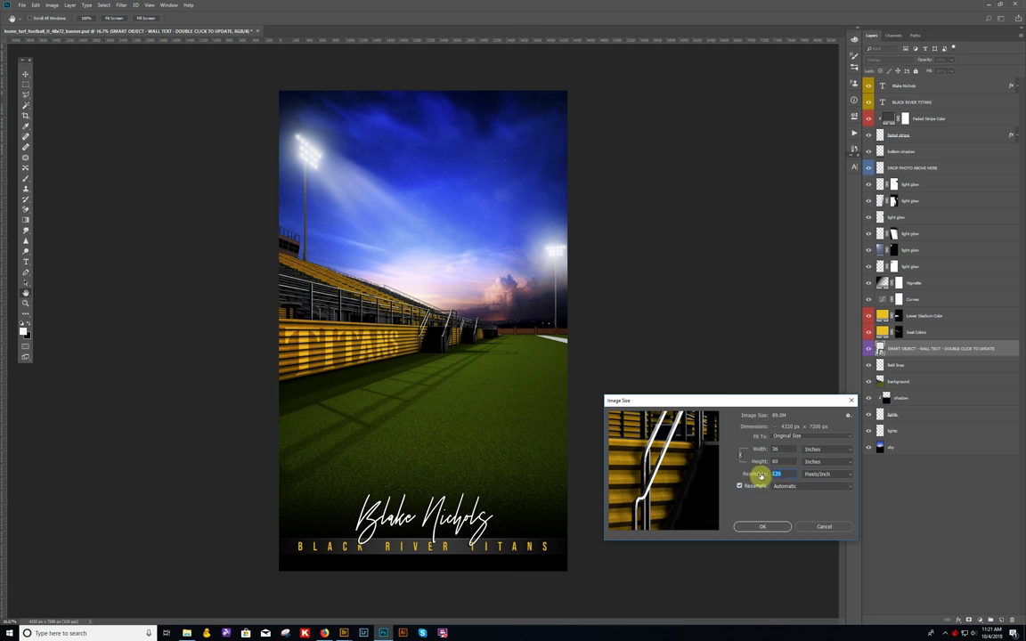
type("150")
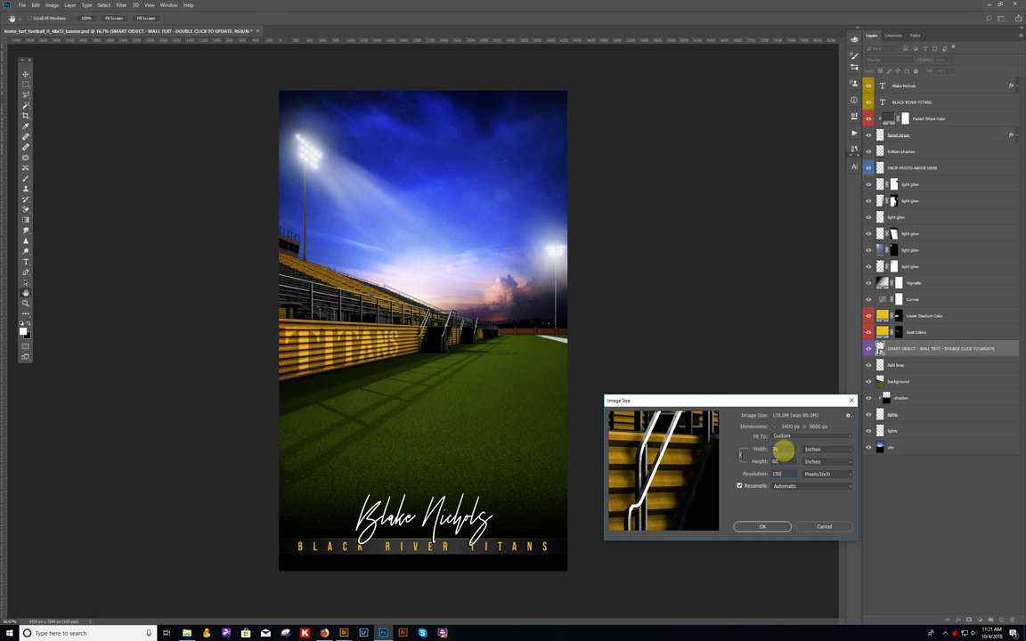
left_click(760, 525)
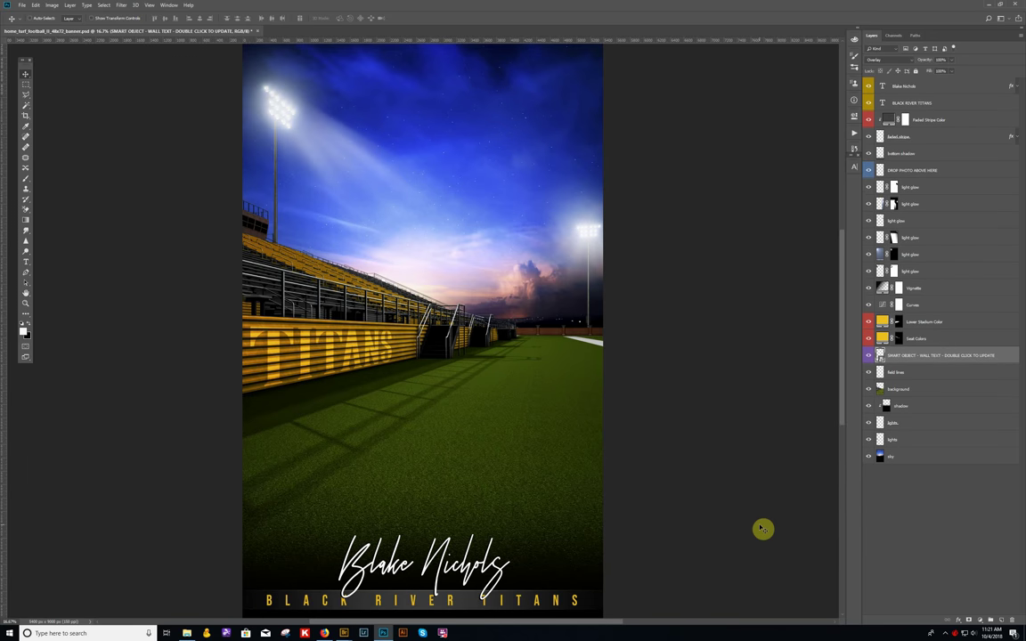
left_click(53, 6)
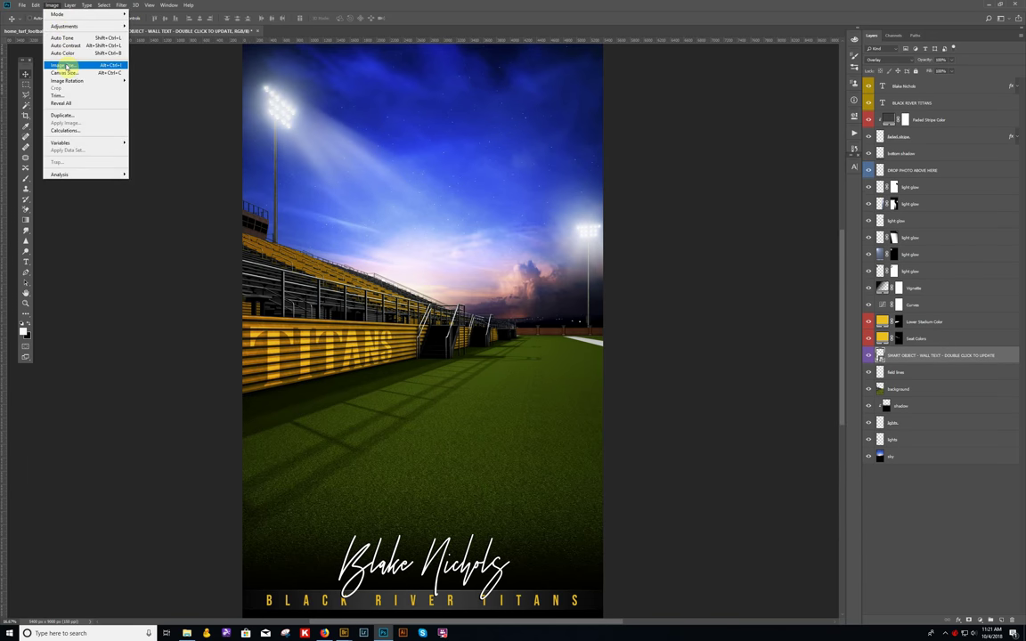
left_click(60, 66)
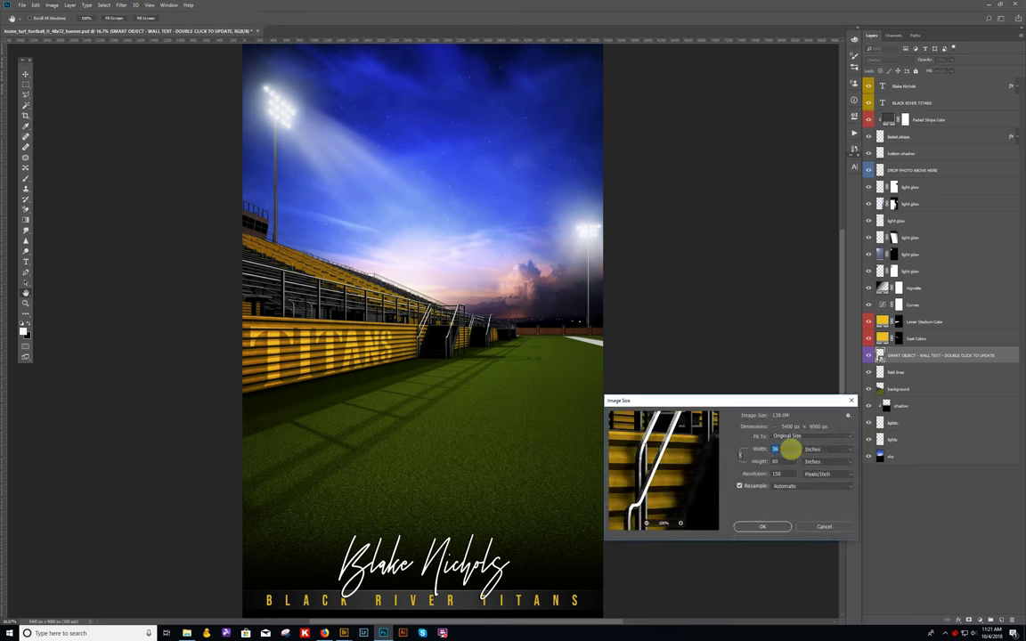
left_click(820, 527)
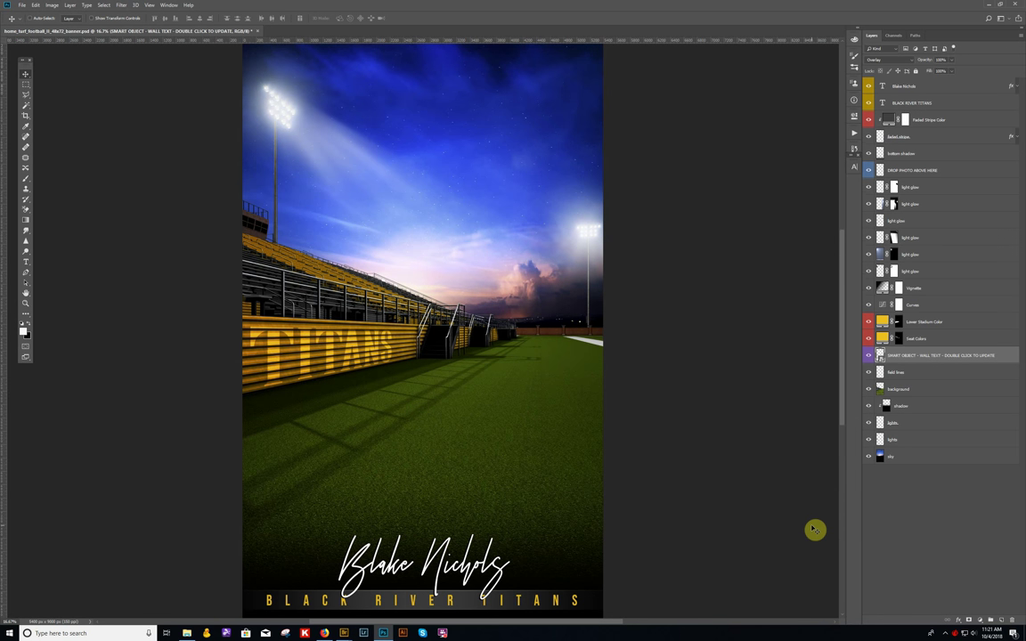